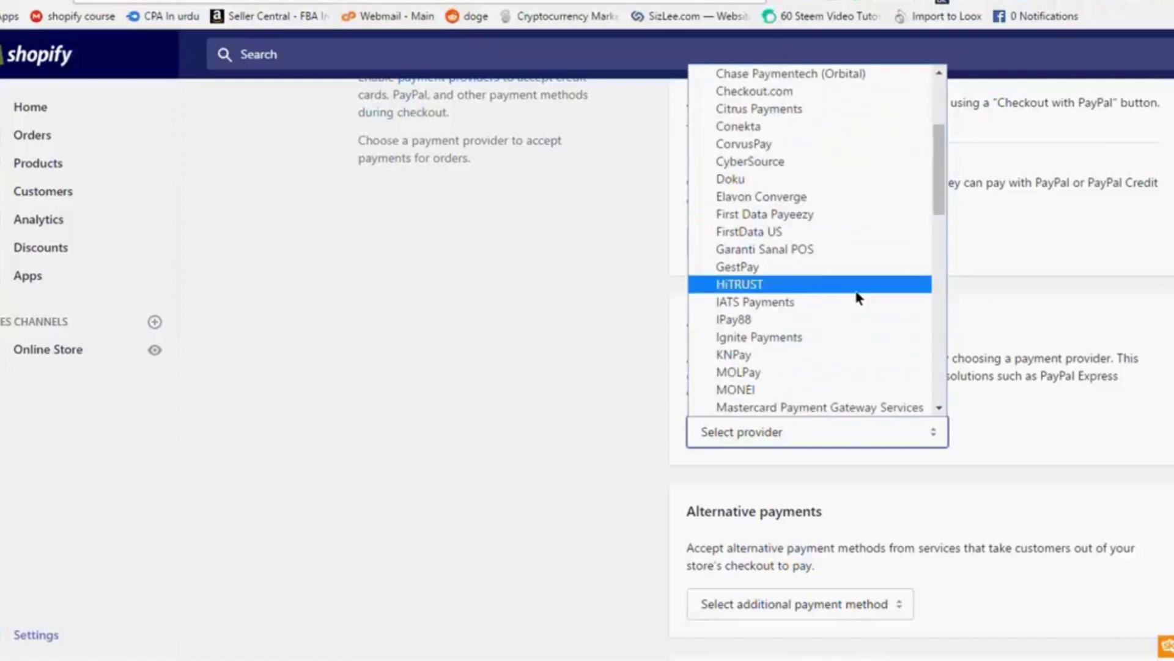
Step: Choose Stripe as the credit card payment provider in the Accept credit cards section
scroll(856, 298, up, 3)
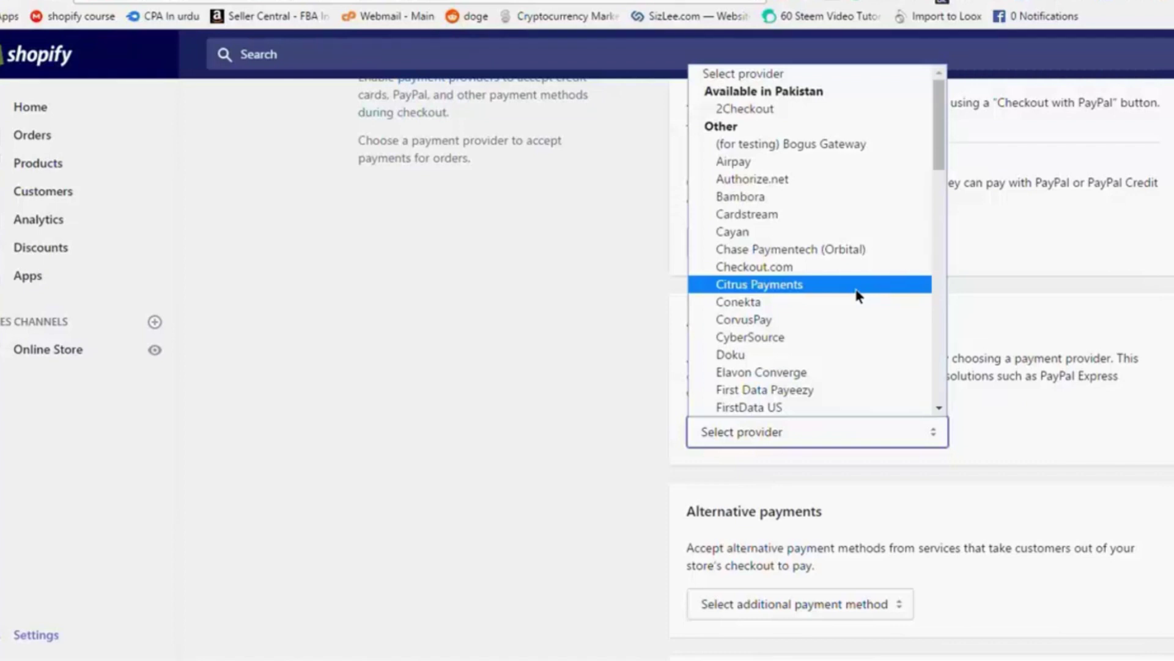
scroll(869, 266, down, 5)
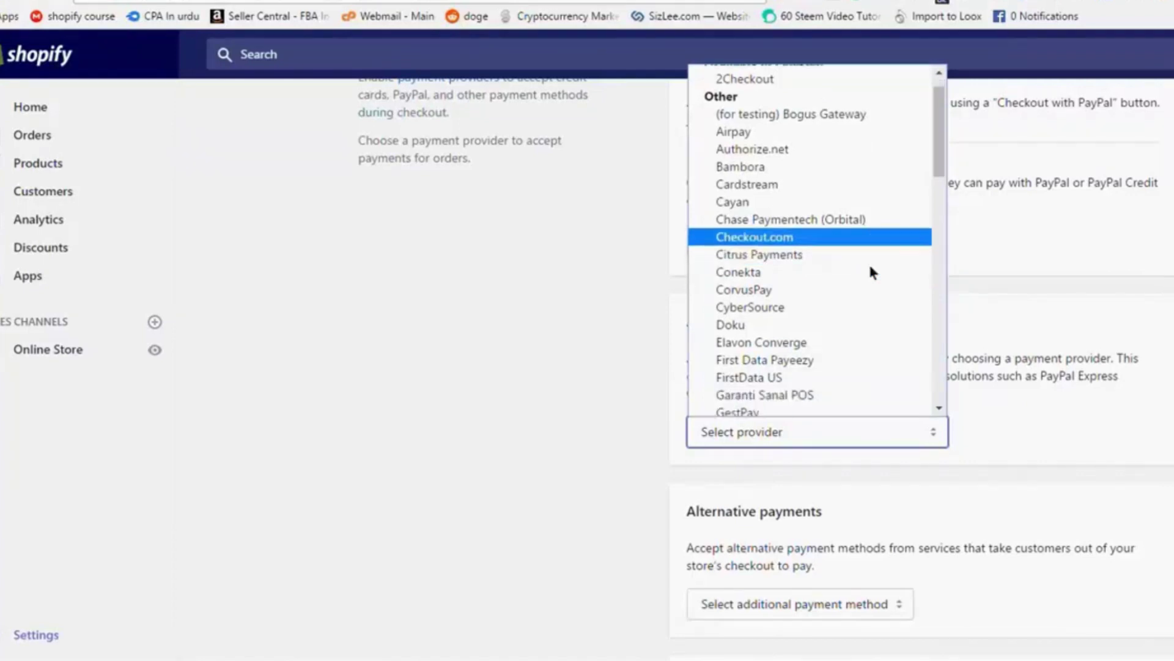
scroll(872, 272, down, 1)
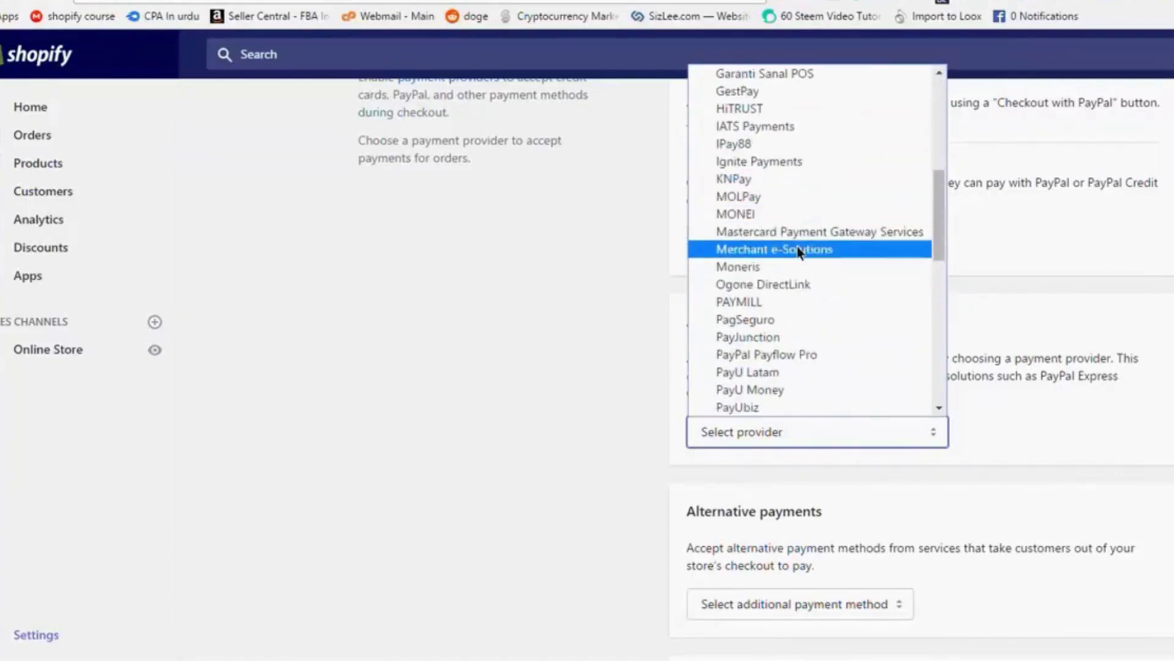
scroll(798, 251, down, 3)
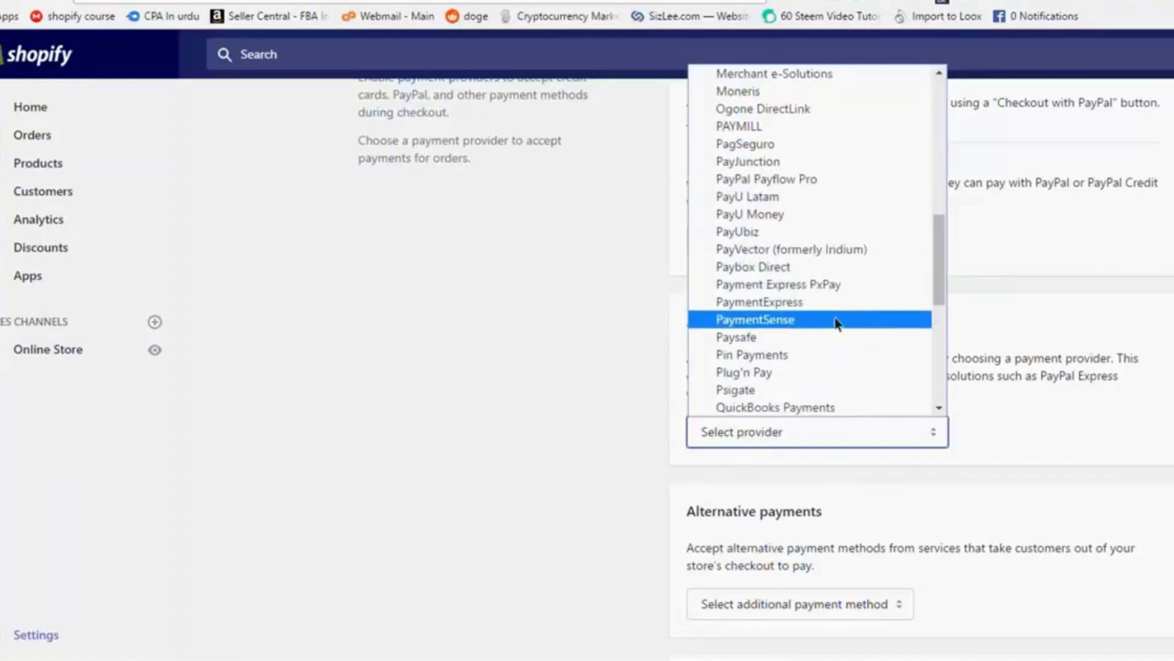
scroll(834, 316, down, 3)
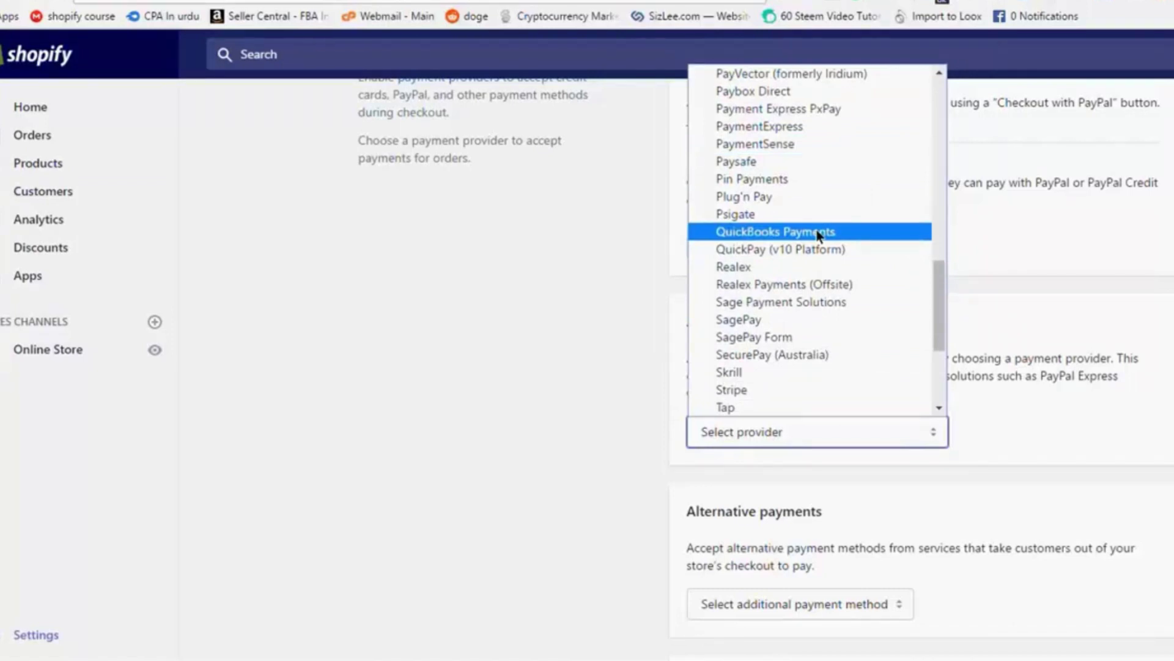
click(776, 397)
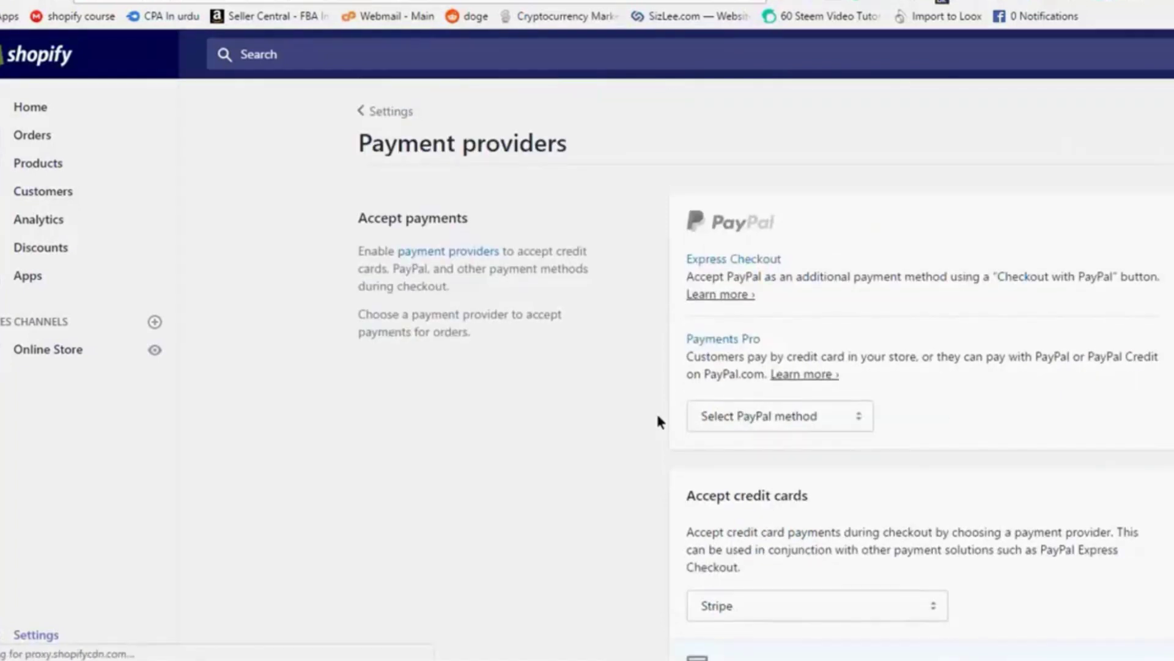
Step: Review the Stripe credit card rate, transaction fee and activation terms on the Payment providers page
scroll(657, 420, down, 6)
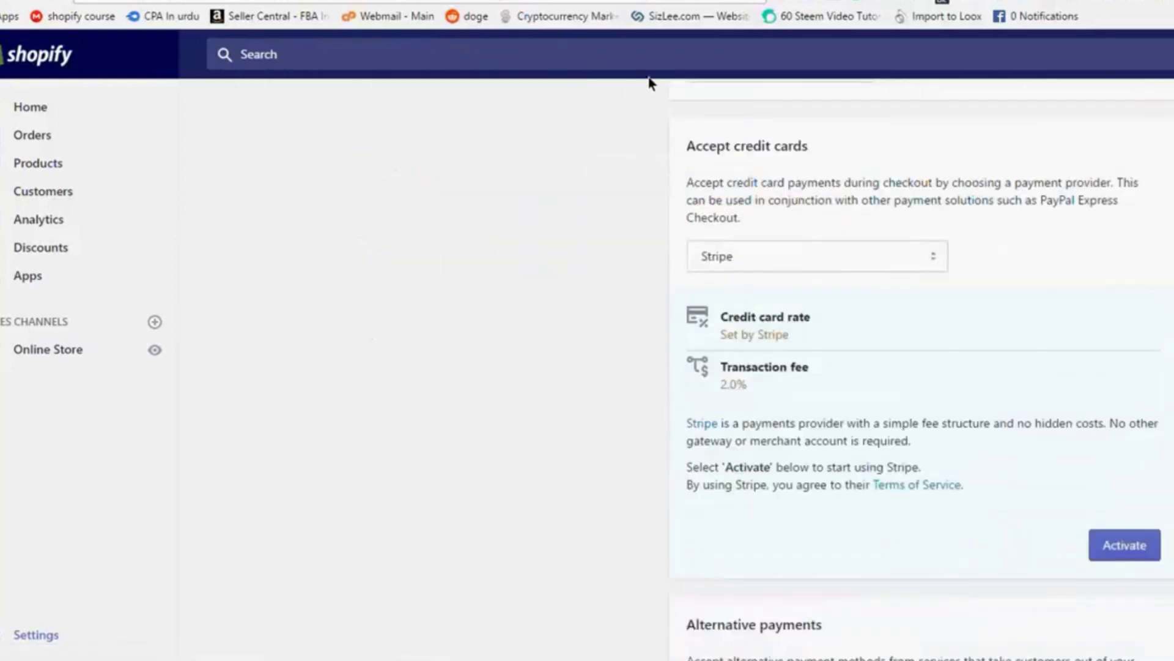
key(alt+Tab)
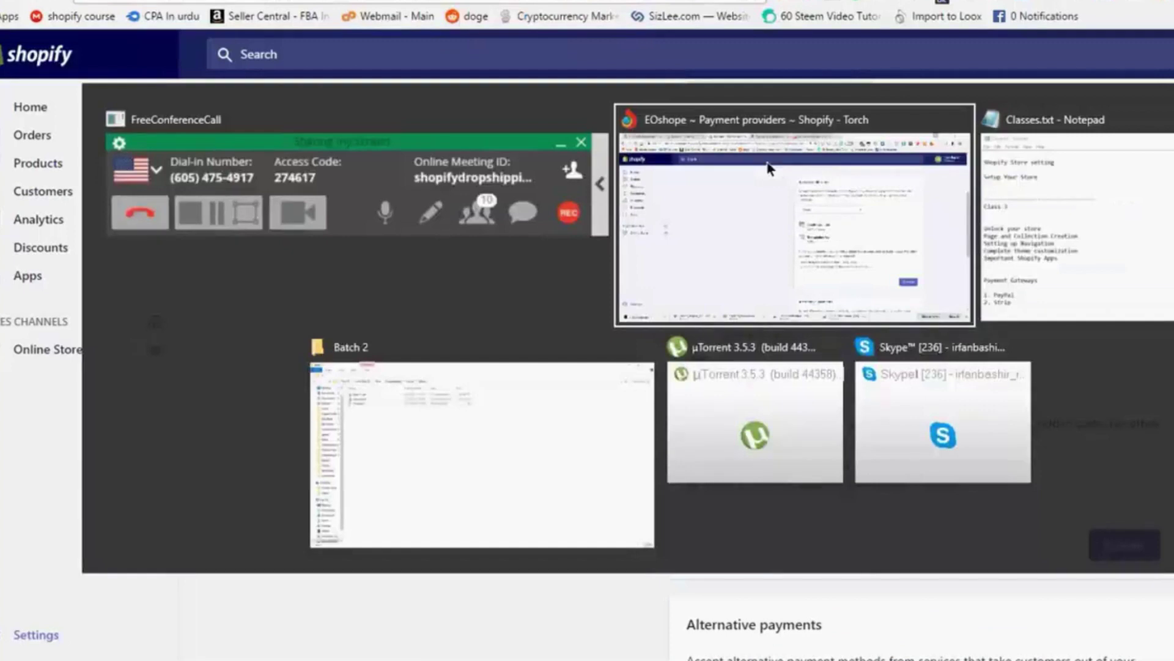
scroll(608, 362, up, 2)
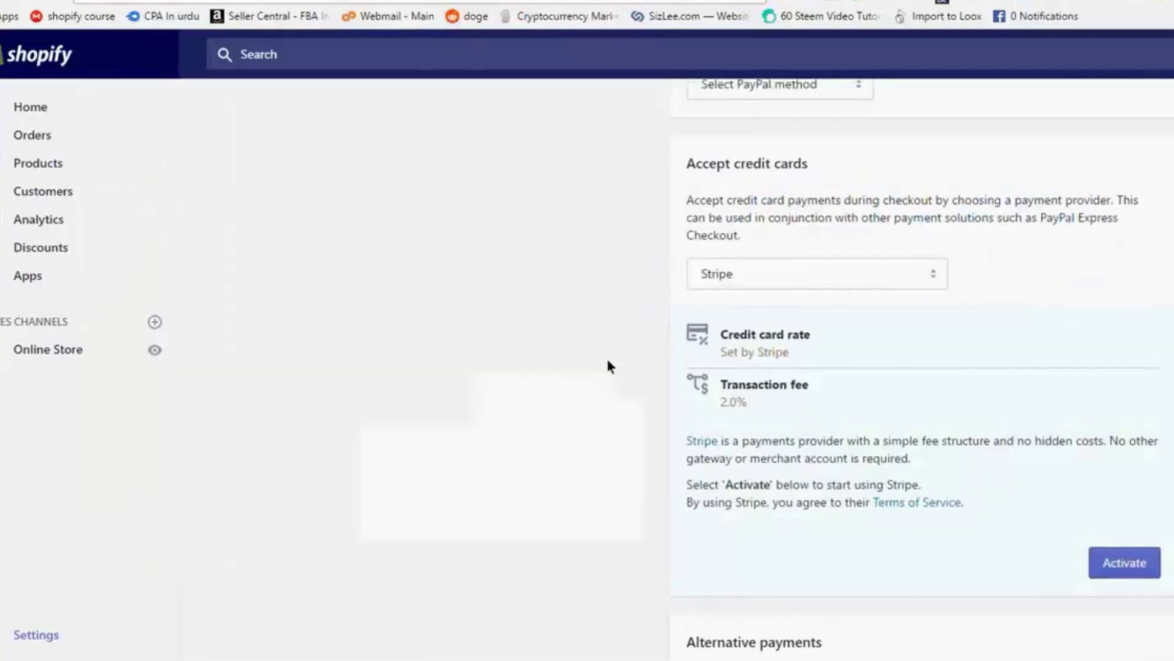
scroll(608, 366, up, 5)
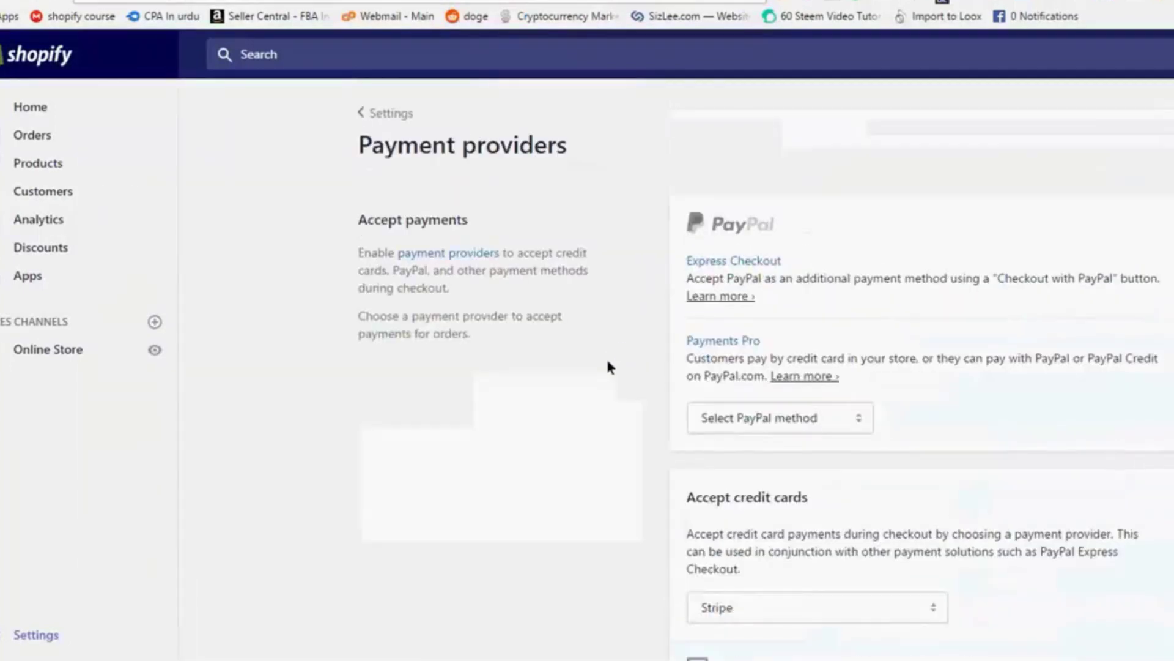
scroll(608, 367, down, 6)
scroll(608, 367, up, 2)
scroll(609, 367, down, 1)
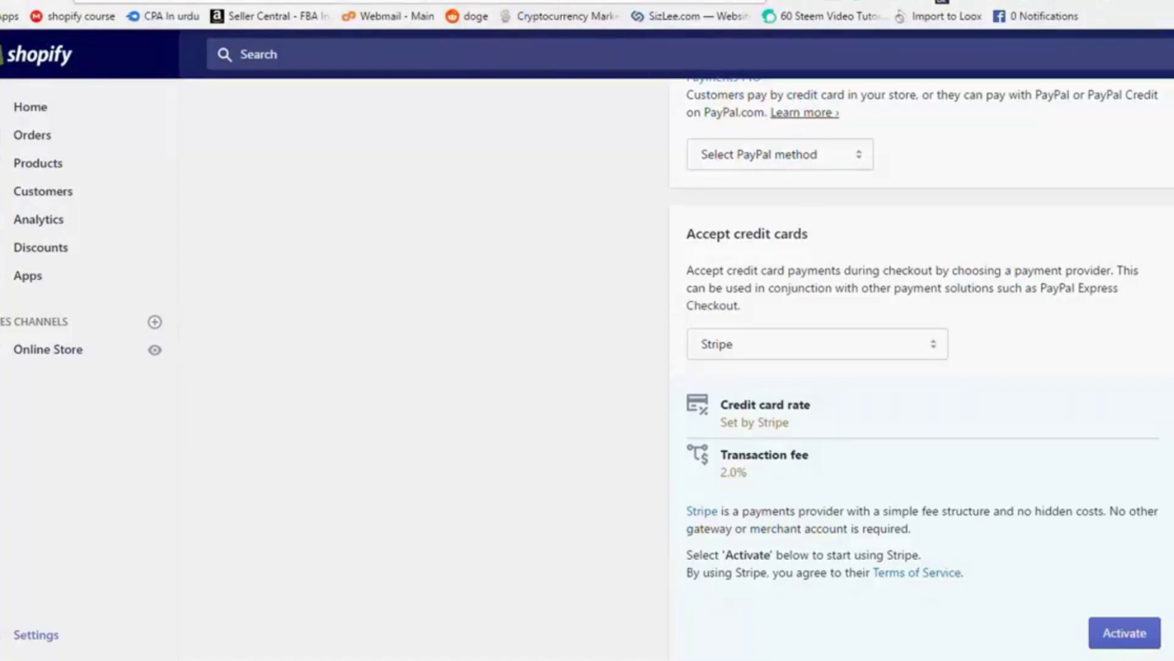
Step: Load stripe.com in the browser tab showing the PayPal login and open the Stripe dashboard
click(468, 0)
text(stri)
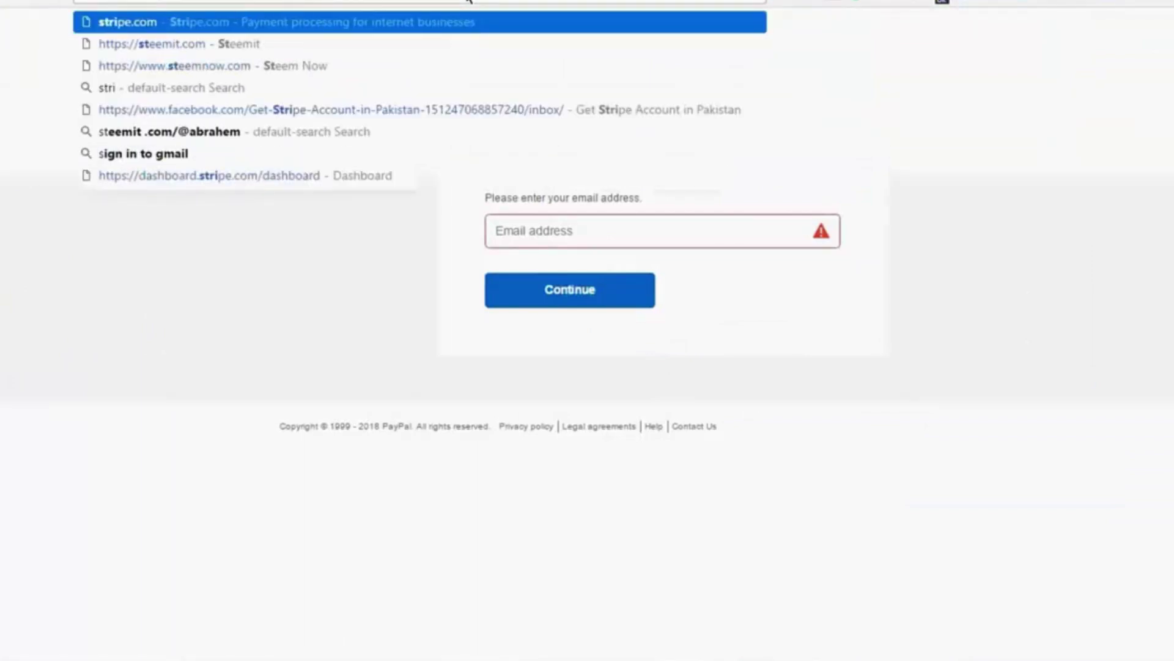
text(pe)
key(Return)
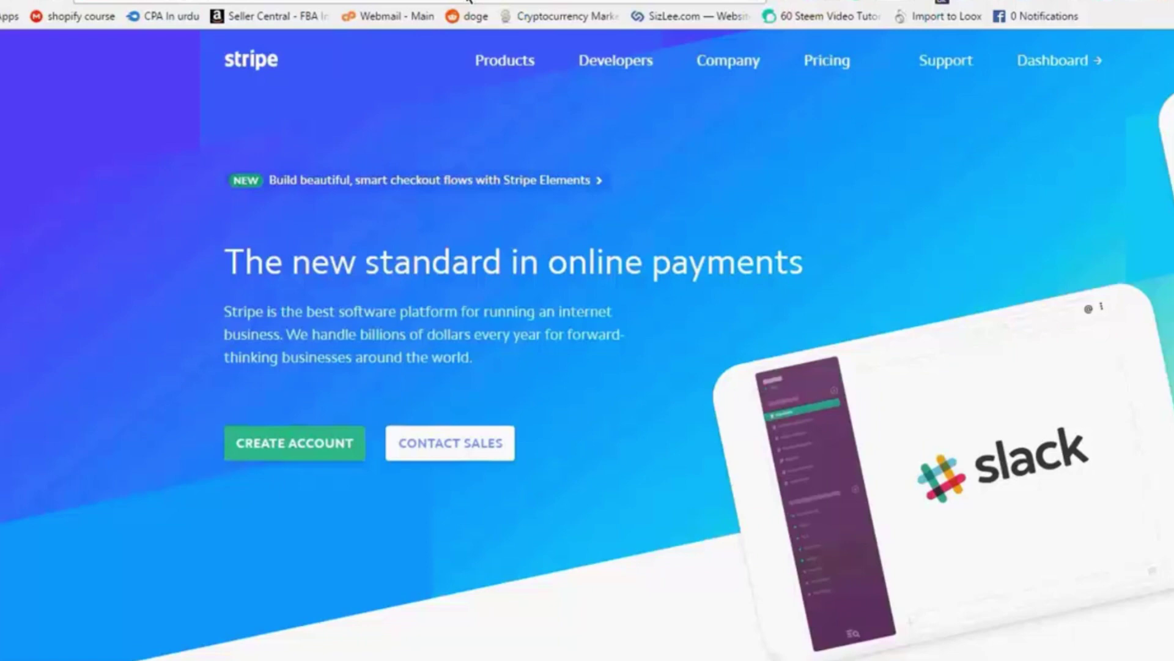
mouse_move(621, 87)
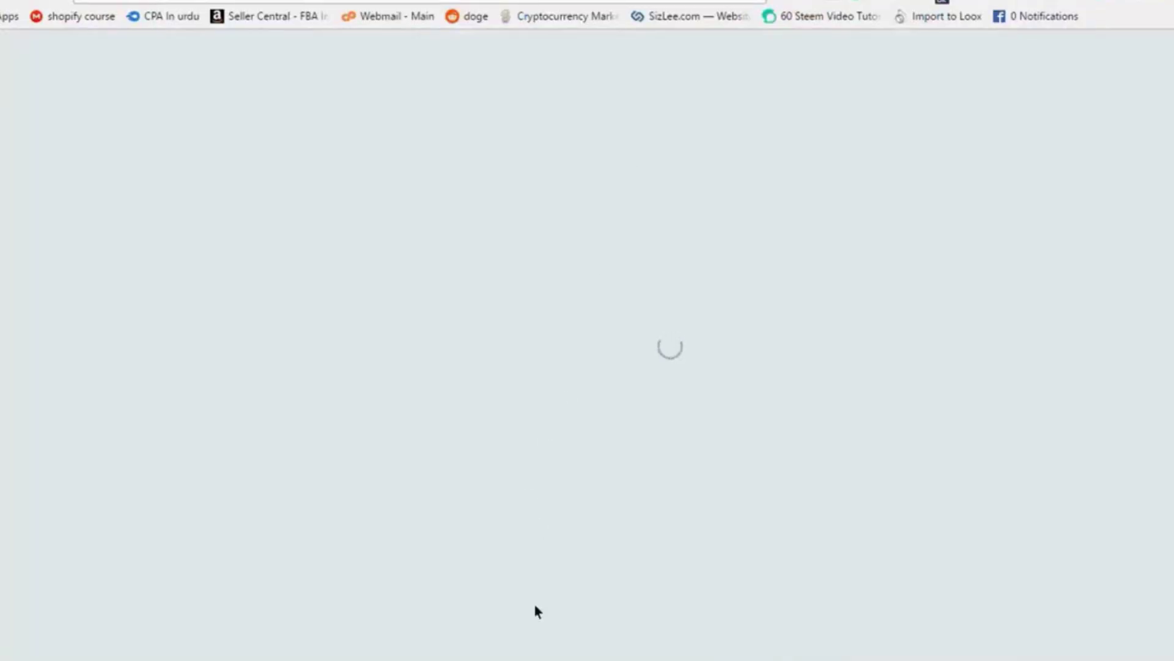
Step: Switch to the Classes.txt notes in Notepad, add a new line after "2. Strip" and move the window aside from the dashboard
click(514, 658)
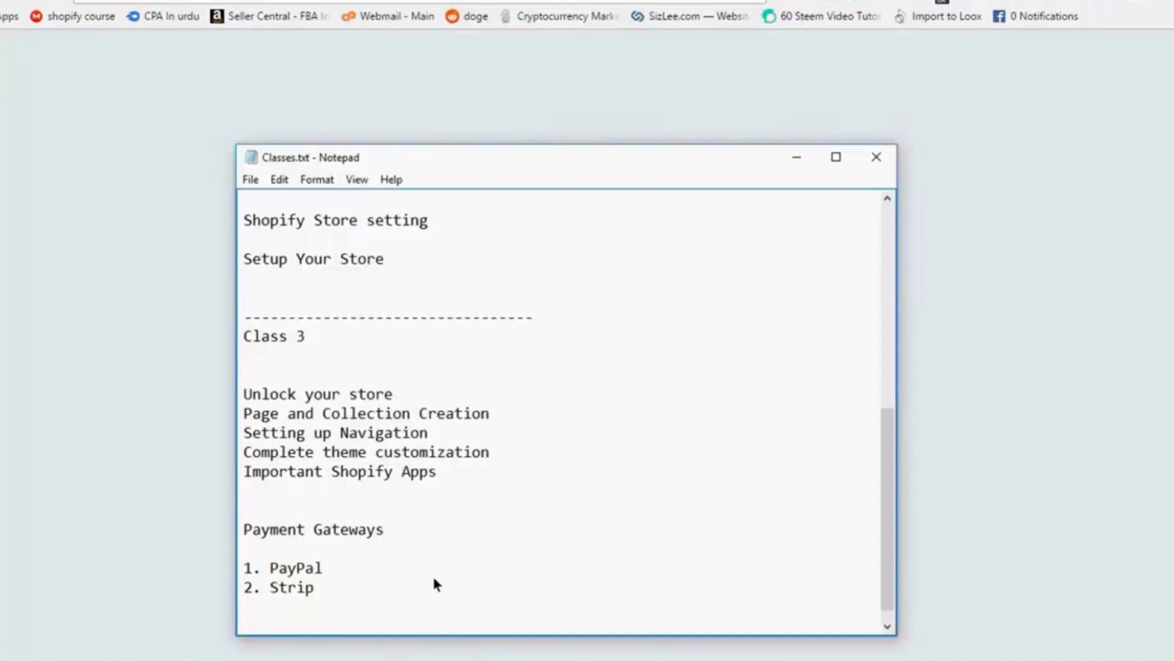
click(434, 578)
key(Return)
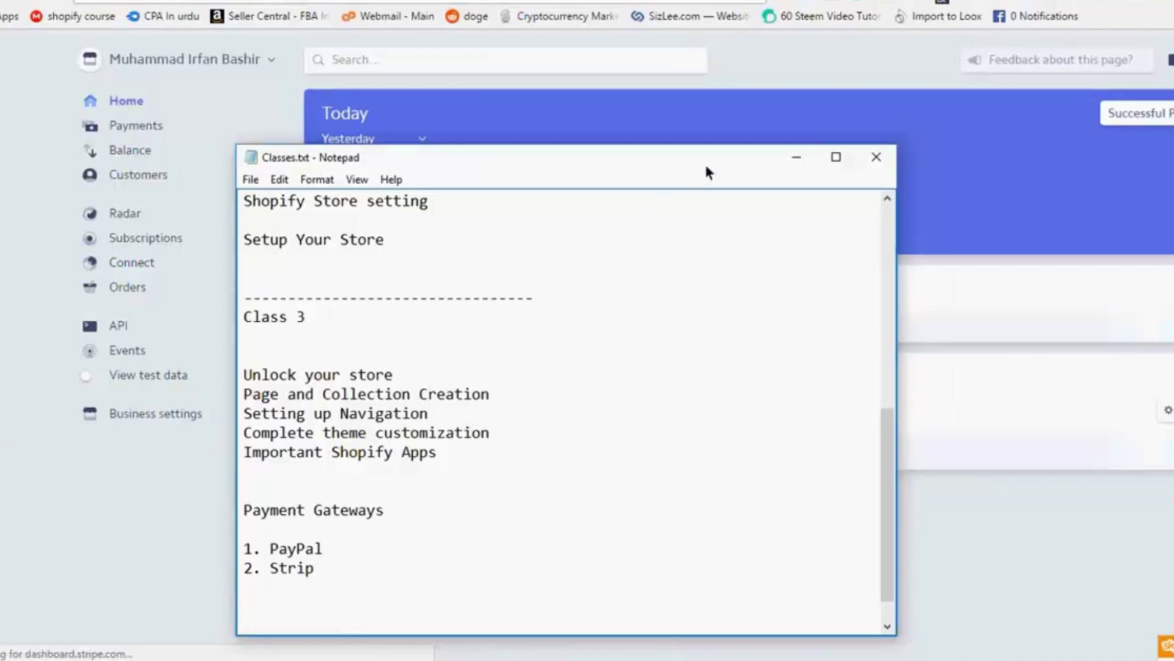
drag(710, 159, 684, 189)
drag(683, 230, 1018, 60)
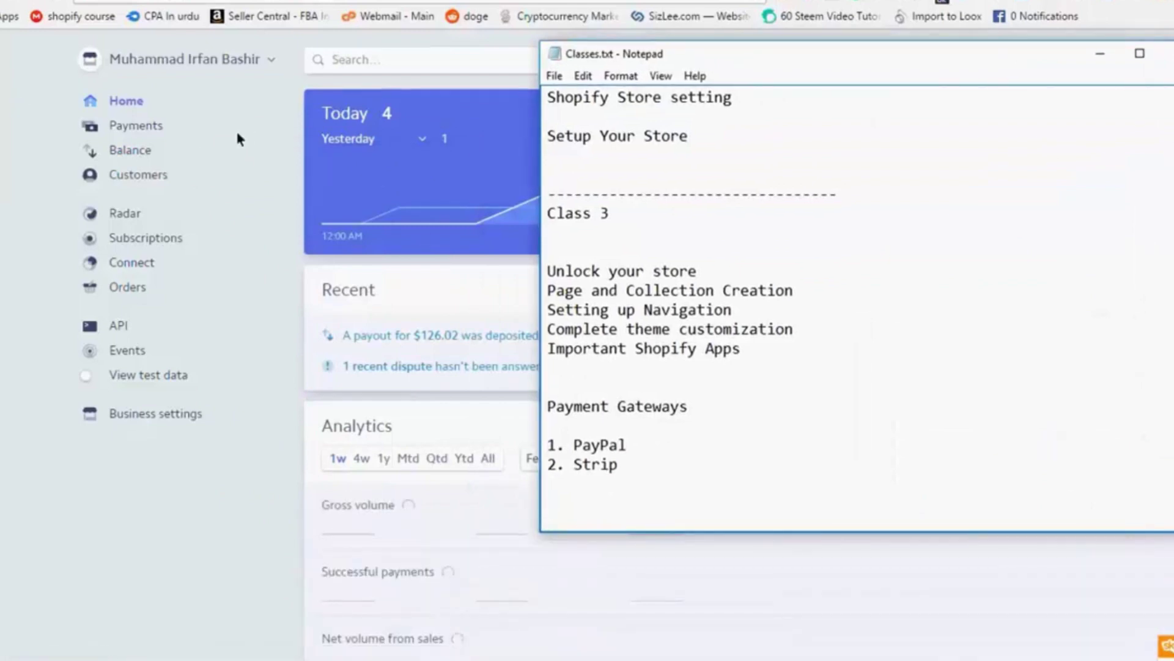
Step: Open the Stripe payments and balance pages and examine the funds on the way to the bank and estimated future payouts
click(141, 126)
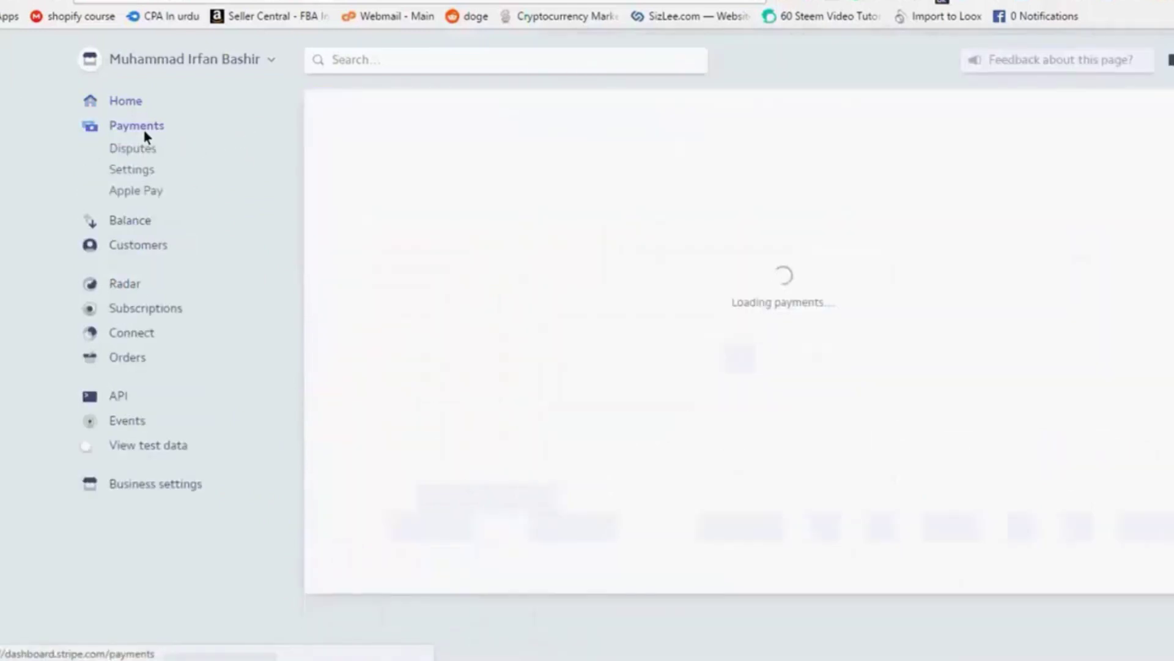
click(141, 224)
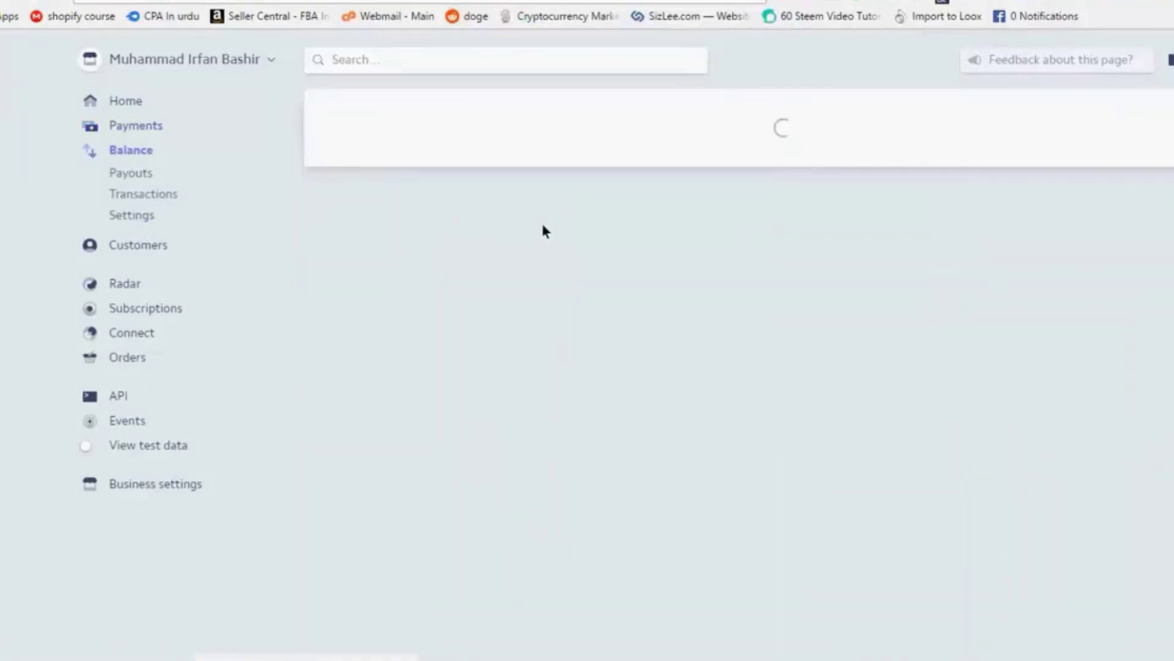
scroll(542, 245, down, 1)
scroll(542, 253, down, 2)
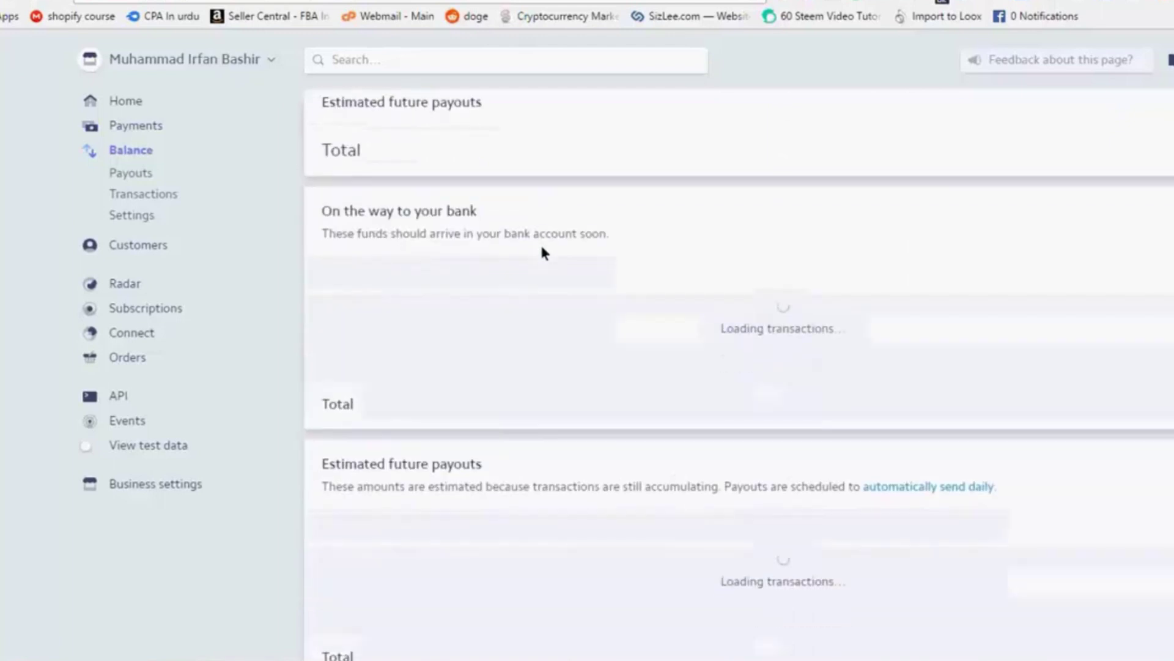
scroll(540, 253, up, 3)
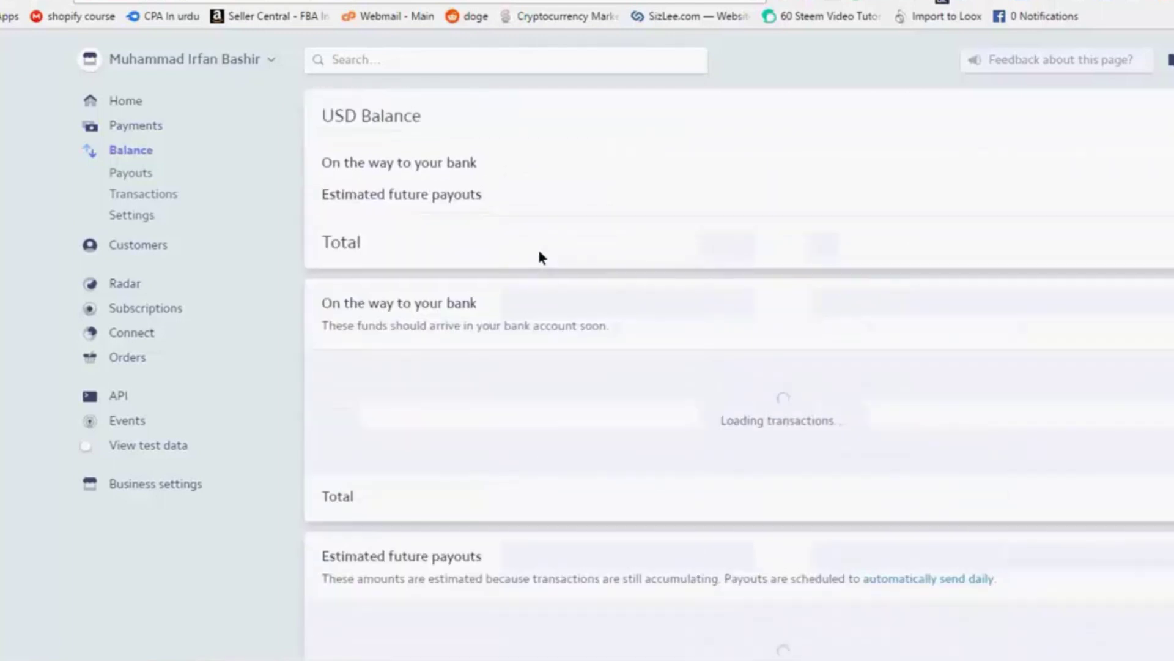
scroll(540, 269, down, 7)
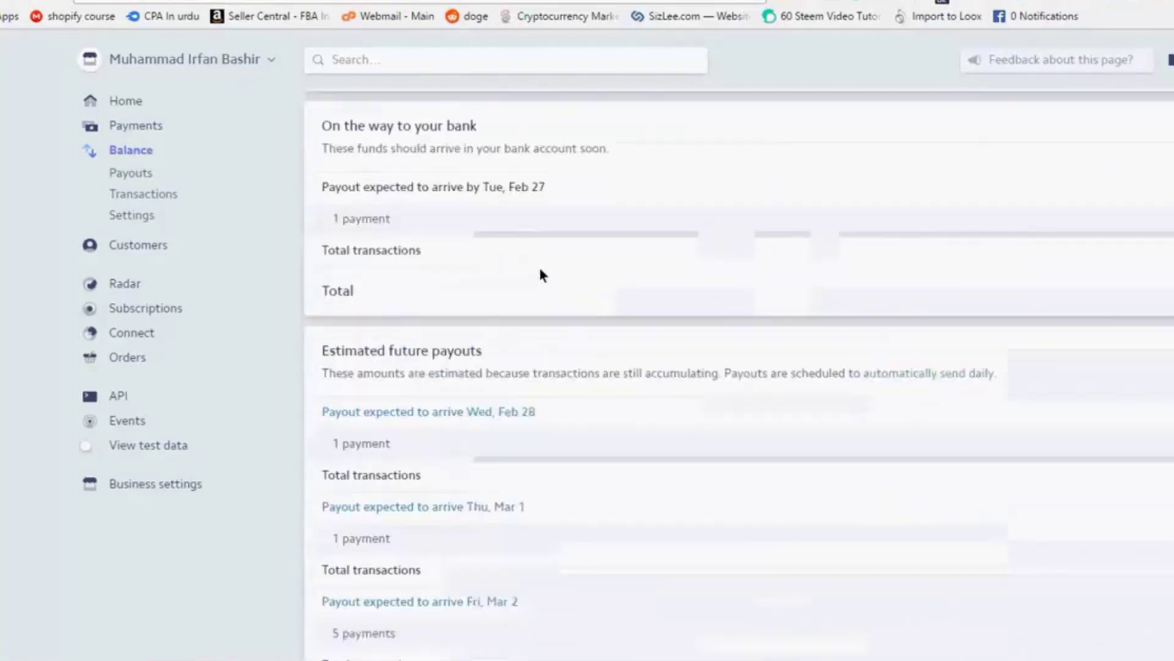
scroll(541, 277, up, 7)
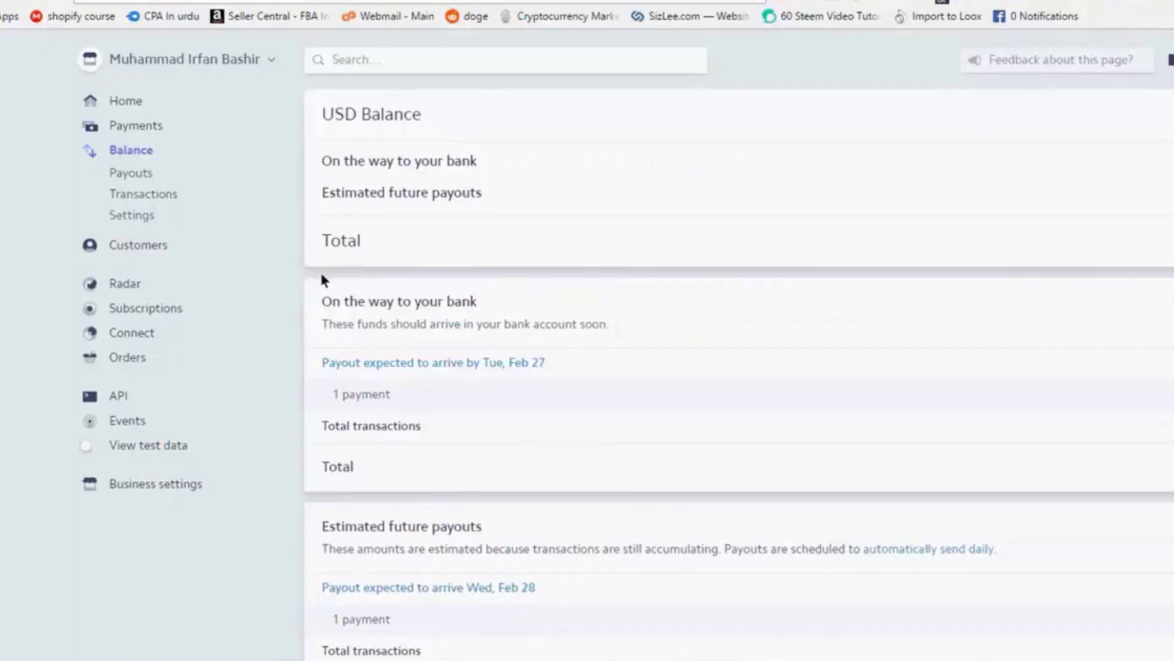
scroll(323, 280, down, 4)
scroll(323, 284, down, 5)
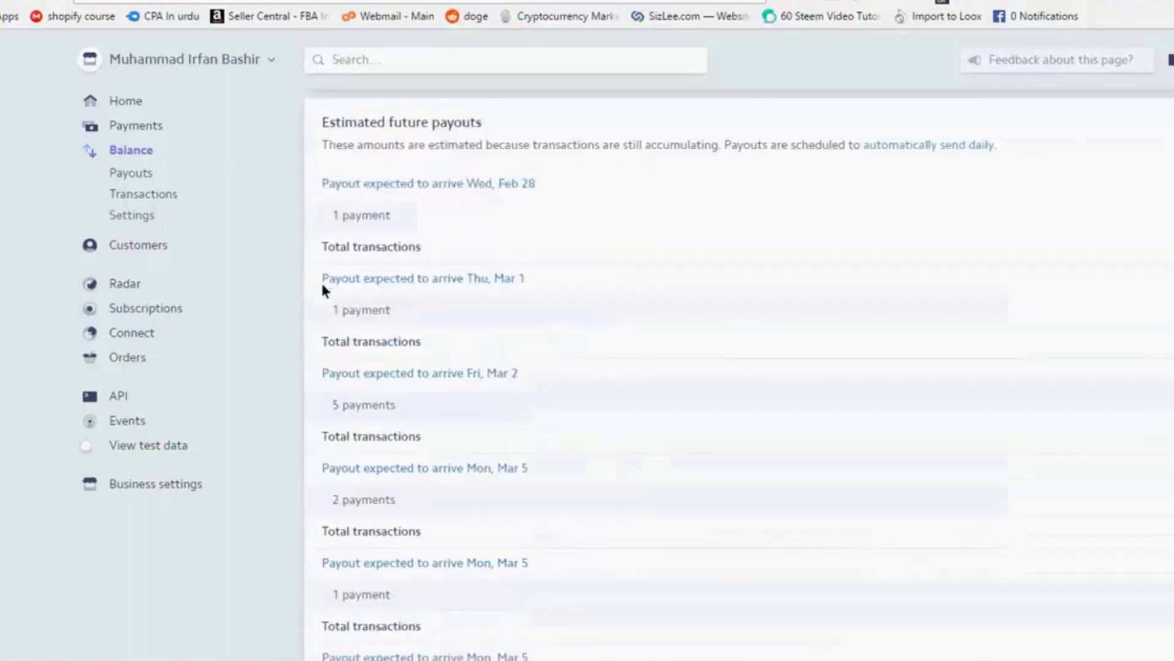
scroll(748, 281, up, 5)
scroll(171, 202, up, 5)
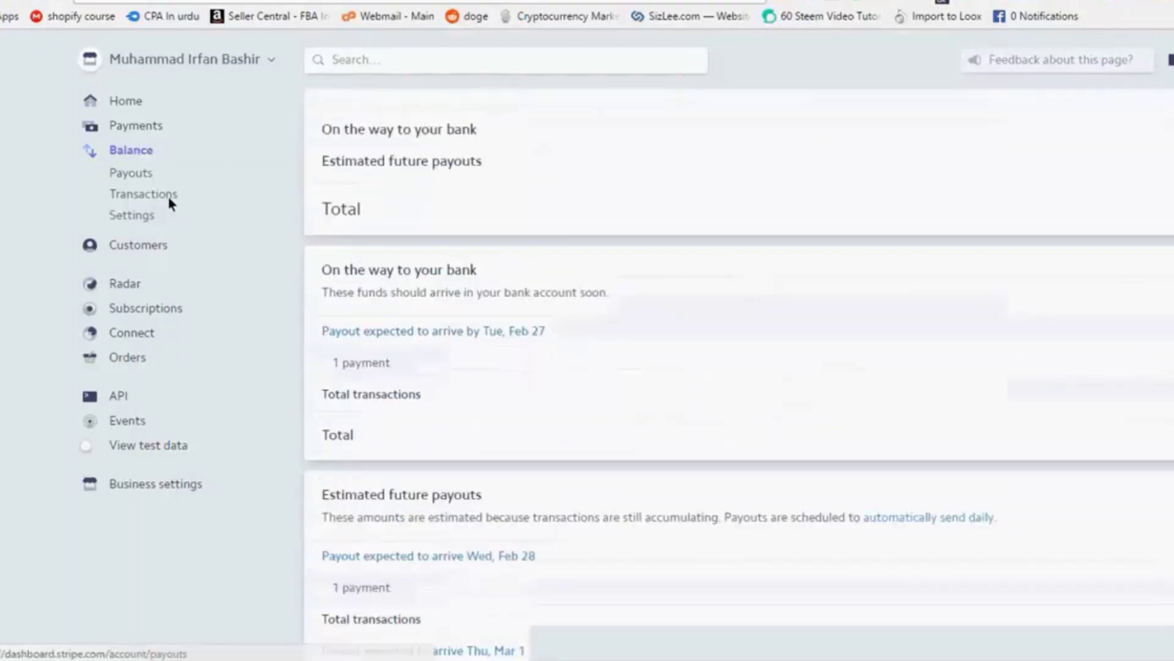
Step: Open the Stripe payouts list and examine the payout amounts, statuses and result count at its end
click(132, 172)
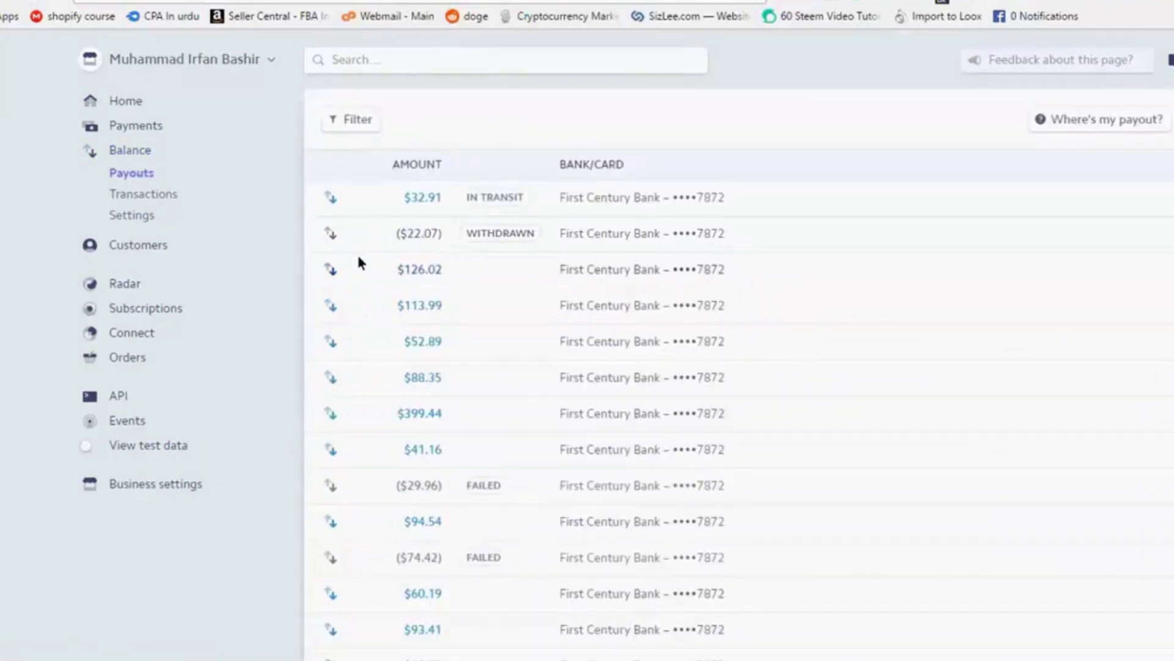
scroll(359, 259, down, 2)
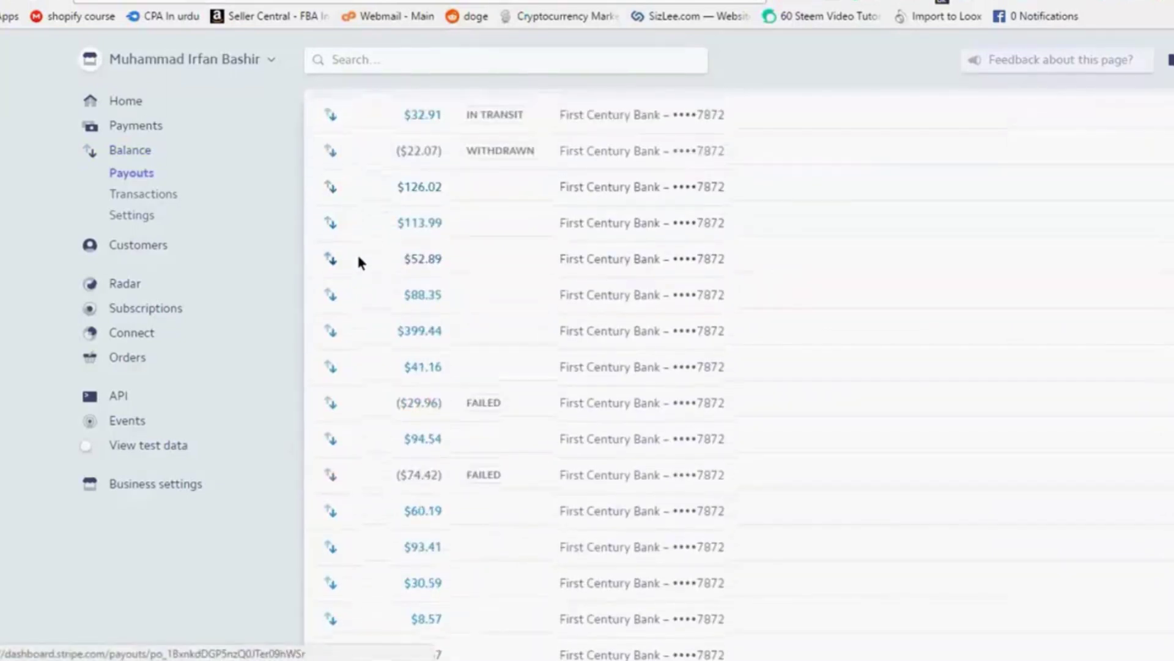
scroll(357, 258, up, 2)
scroll(359, 259, down, 2)
scroll(360, 263, up, 3)
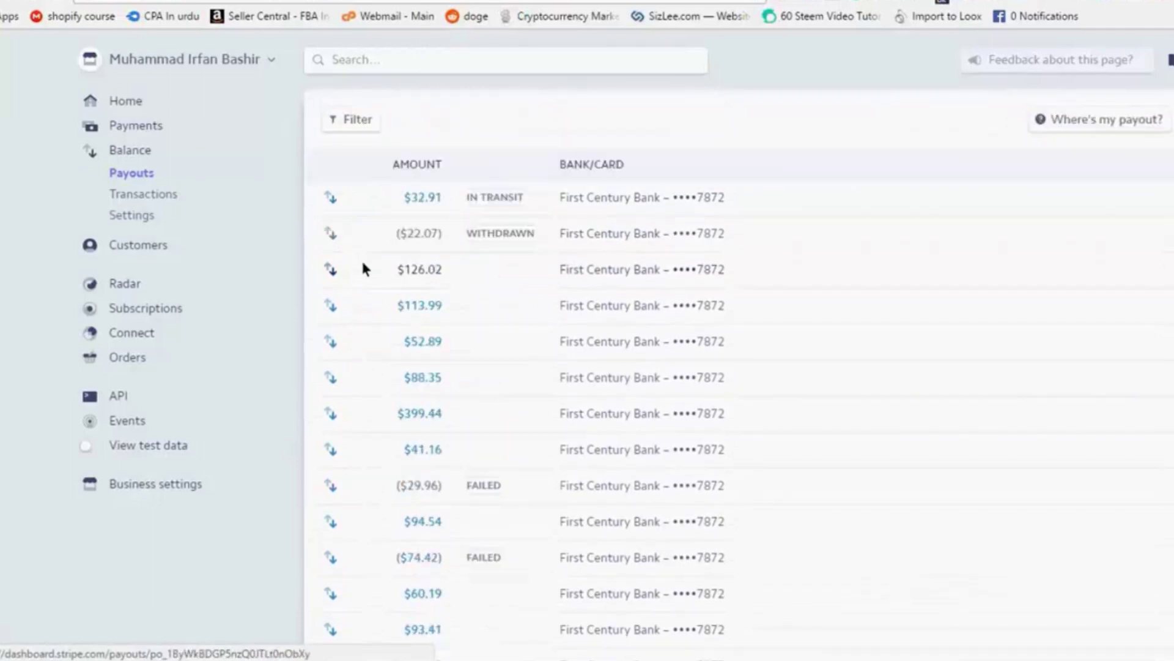
scroll(368, 269, down, 5)
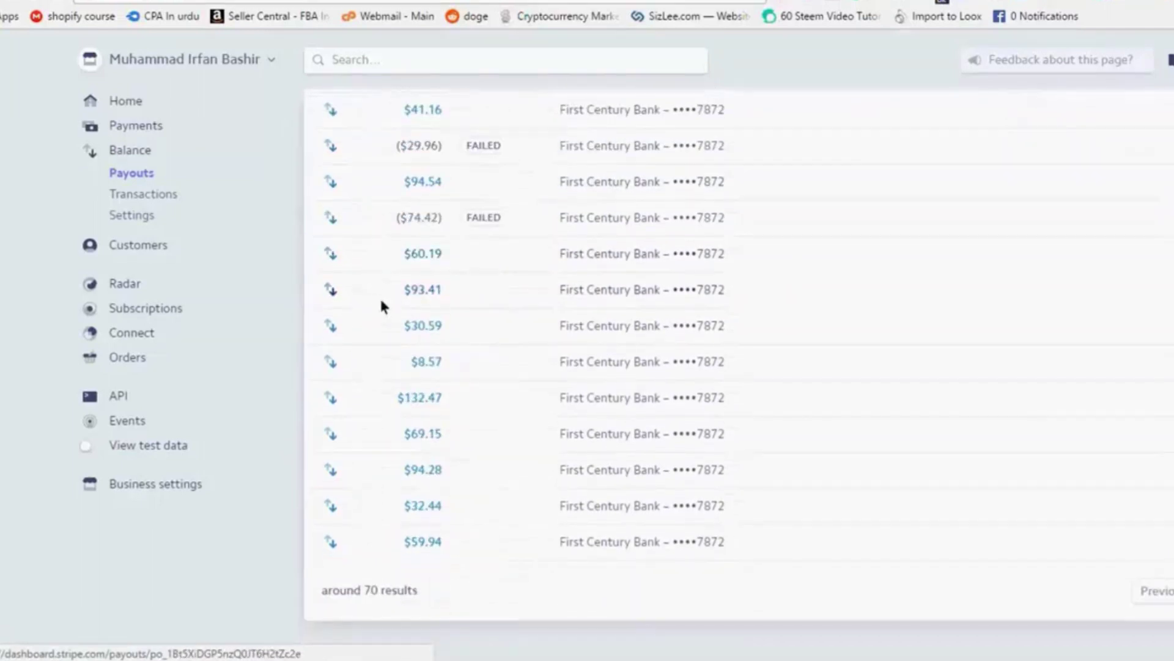
drag(437, 588, 343, 598)
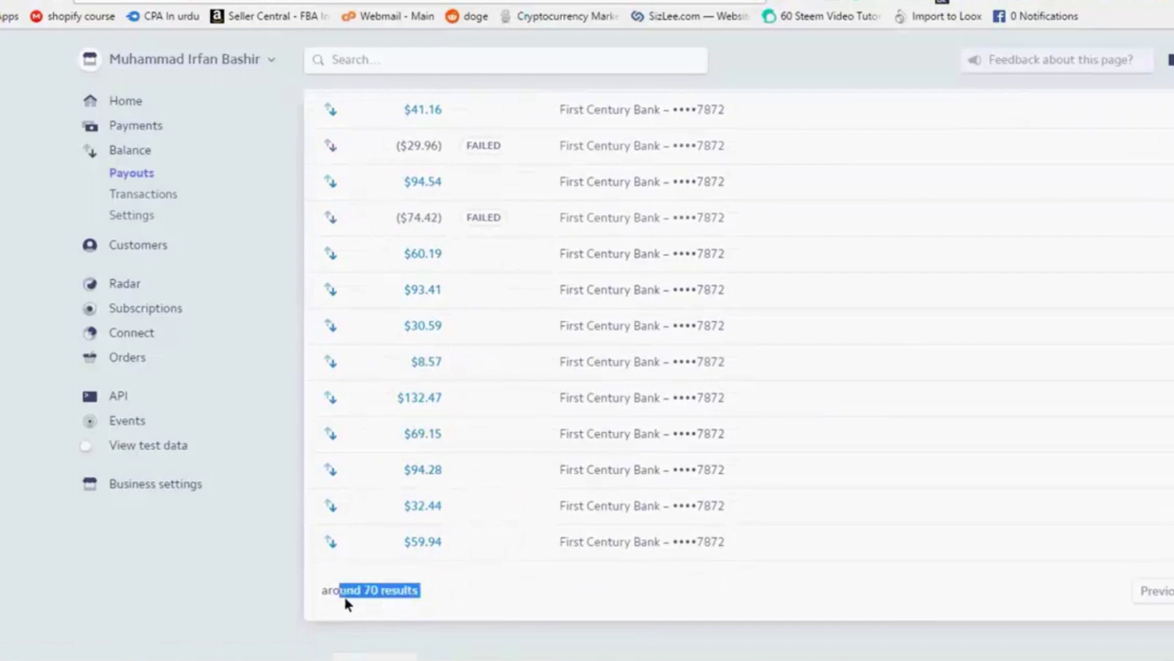
click(321, 601)
scroll(312, 375, up, 5)
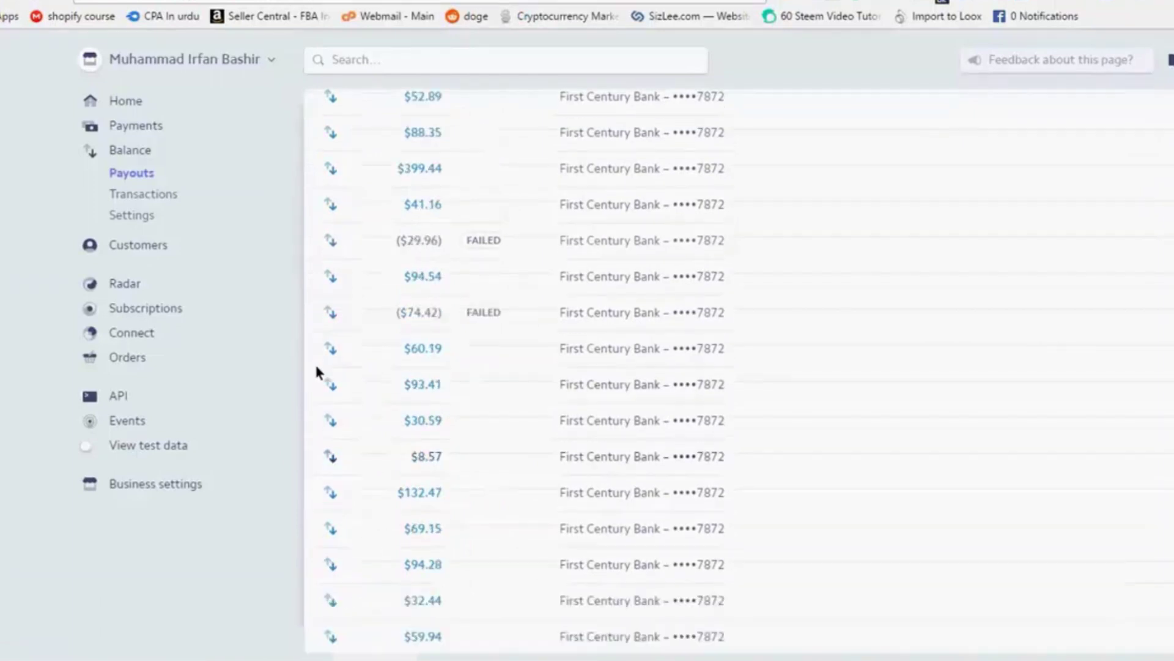
scroll(586, 459, down, 5)
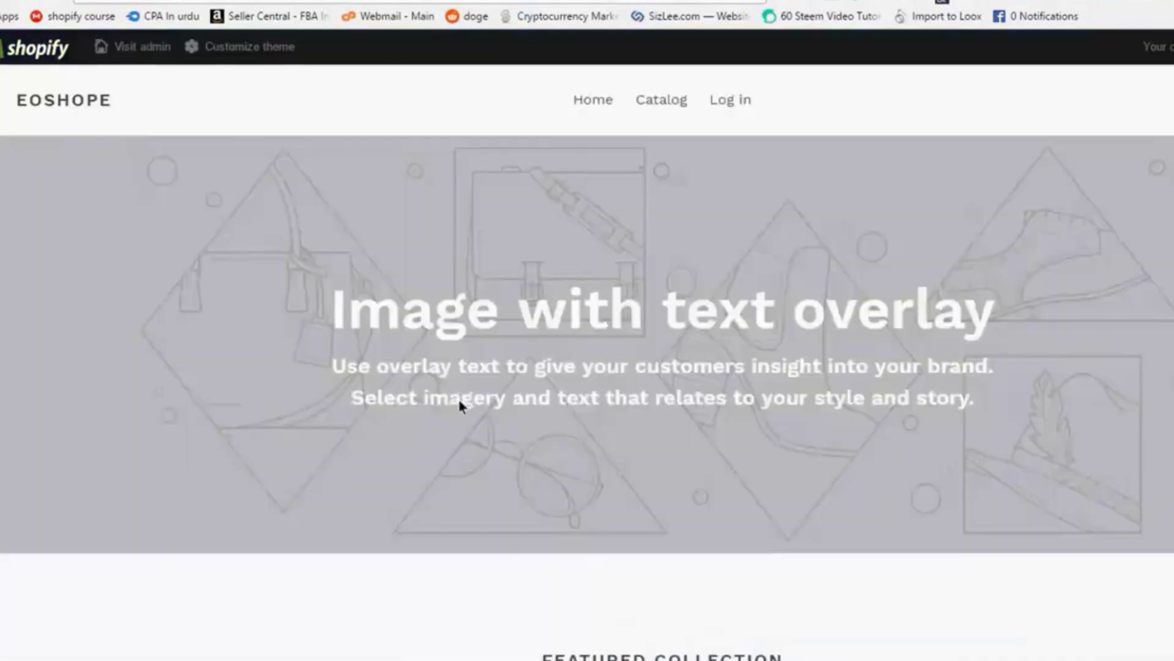
Step: Switch to the EOSHOPE storefront and look over its home page from the banner through the featured collection to the image slide
scroll(458, 398, down, 10)
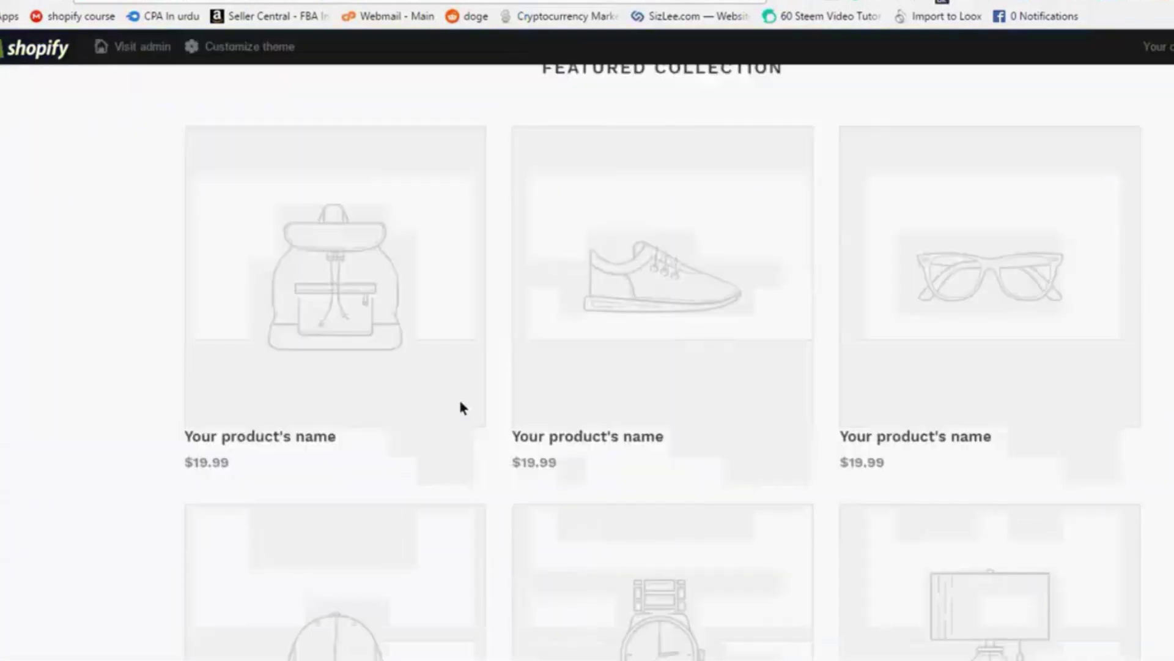
scroll(460, 403, down, 15)
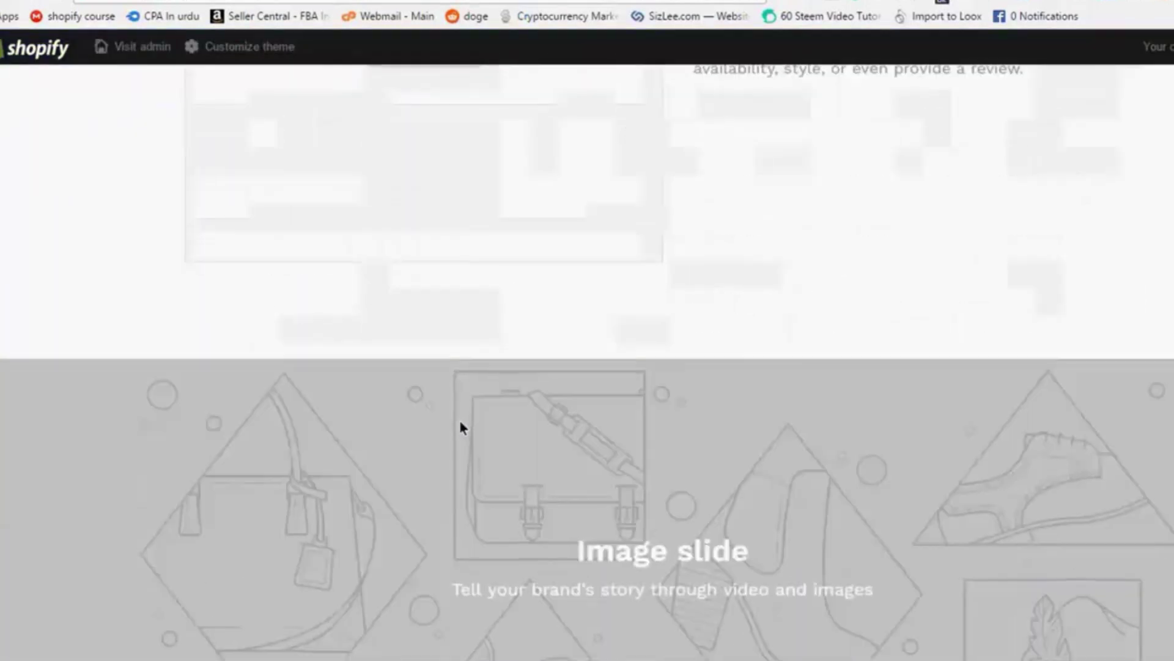
scroll(460, 427, down, 4)
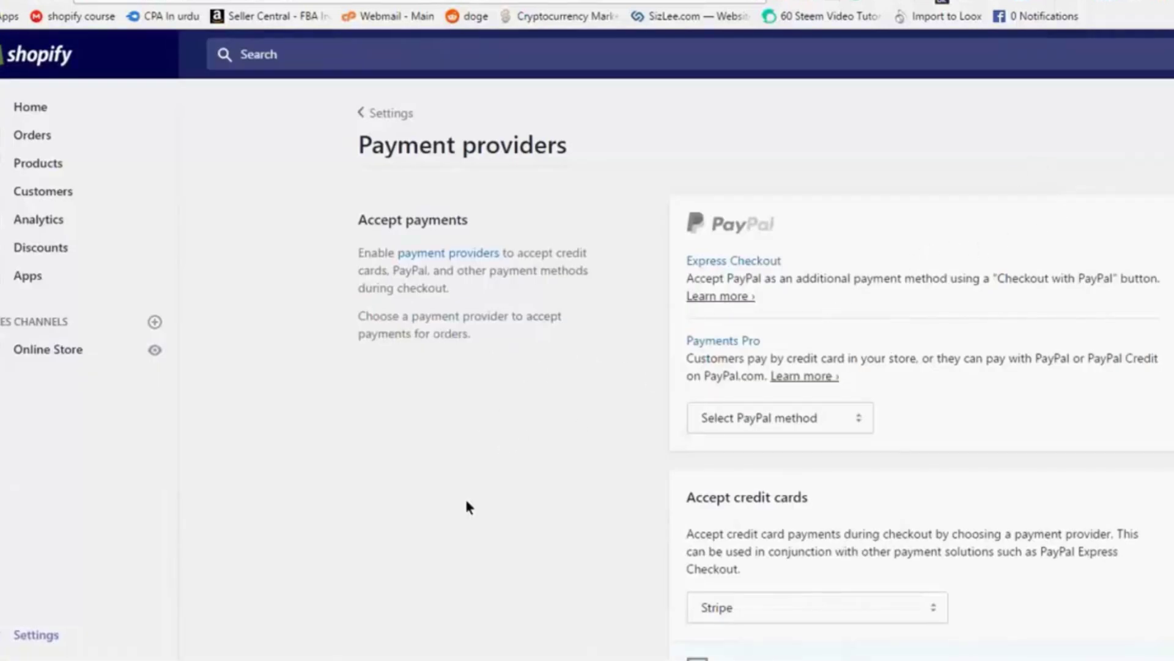
Step: Review the alternative payments, manual payments and payment authorization options on the Shopify Payment providers page
scroll(337, 368, down, 10)
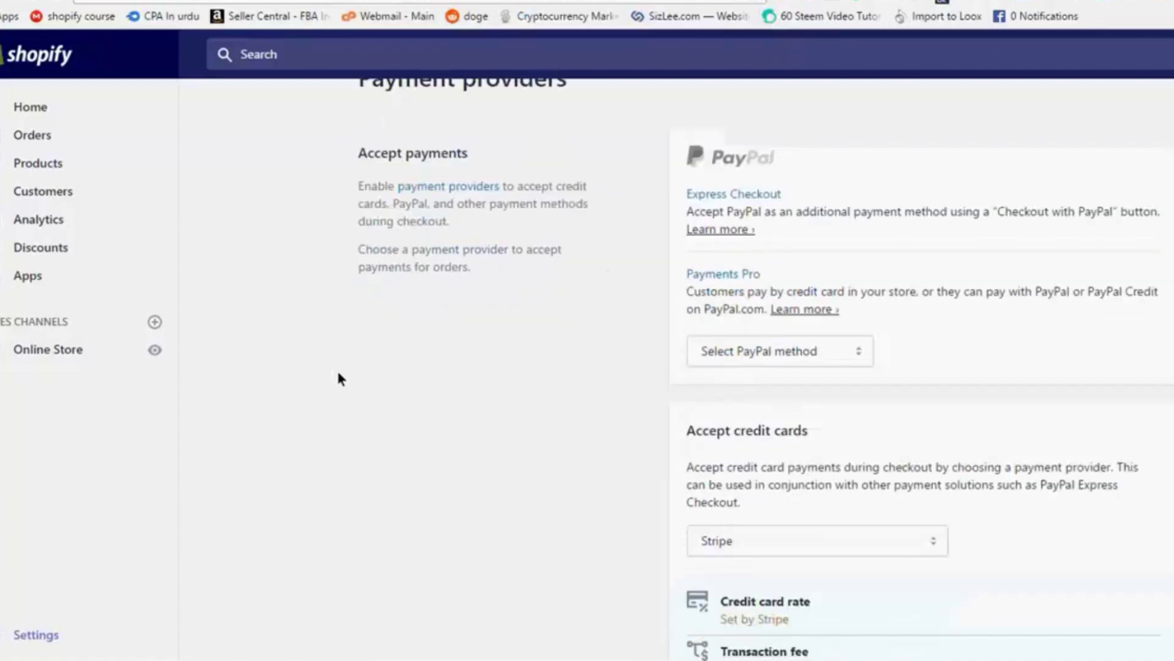
scroll(392, 384, down, 4)
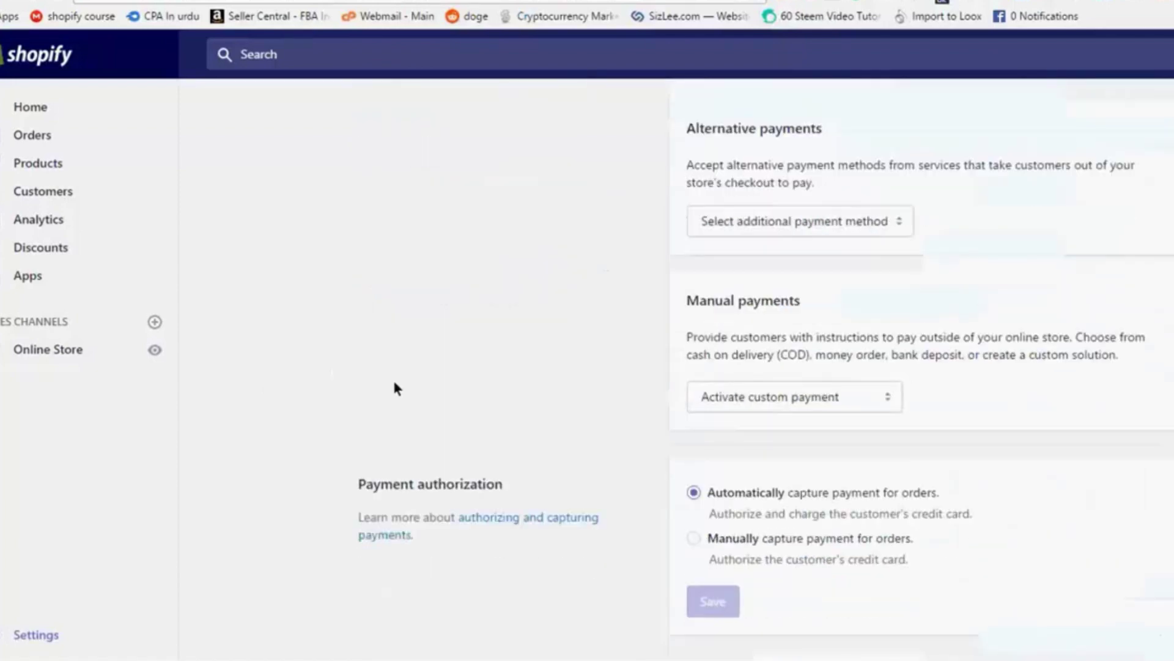